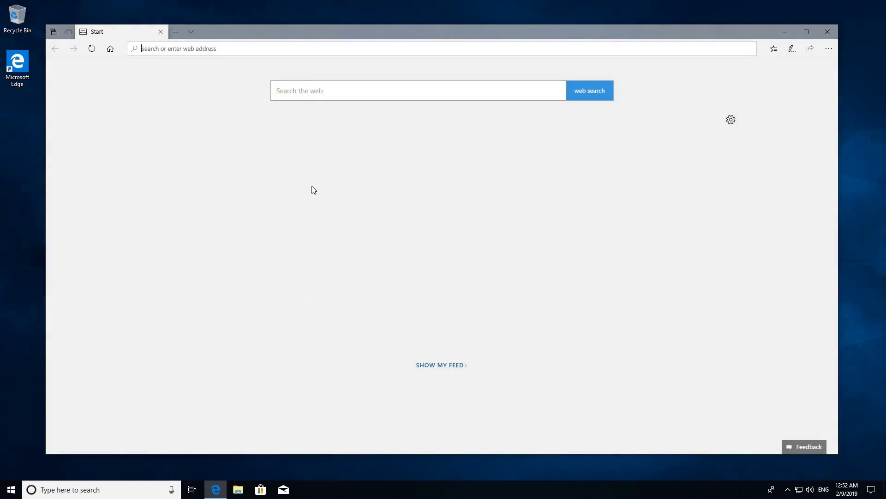
# Step: Search the web for "windows 10" and open Microsoft's Download Windows 10 page from the results
pyautogui.click(310, 96)
pyautogui.write('window')
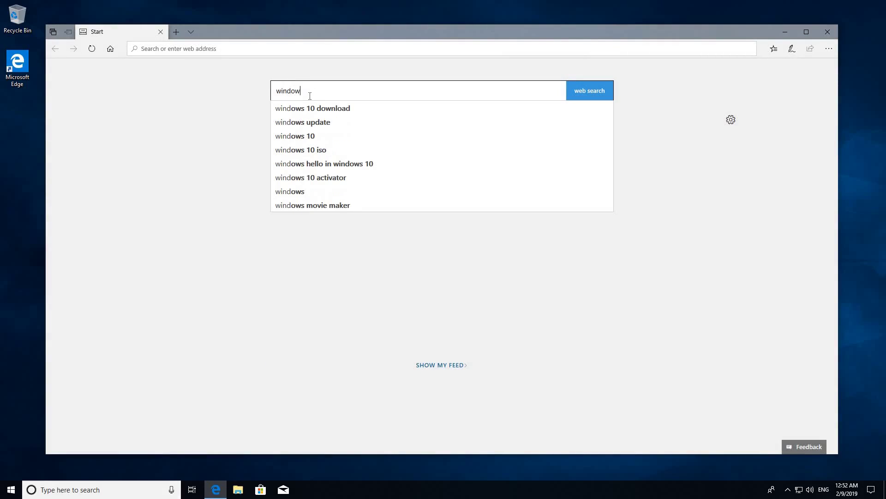
pyautogui.write('s 10')
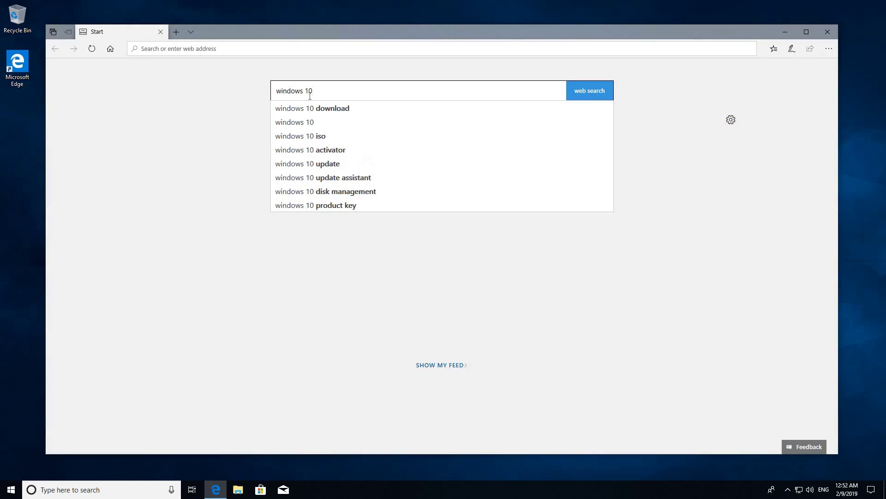
pyautogui.press('Return')
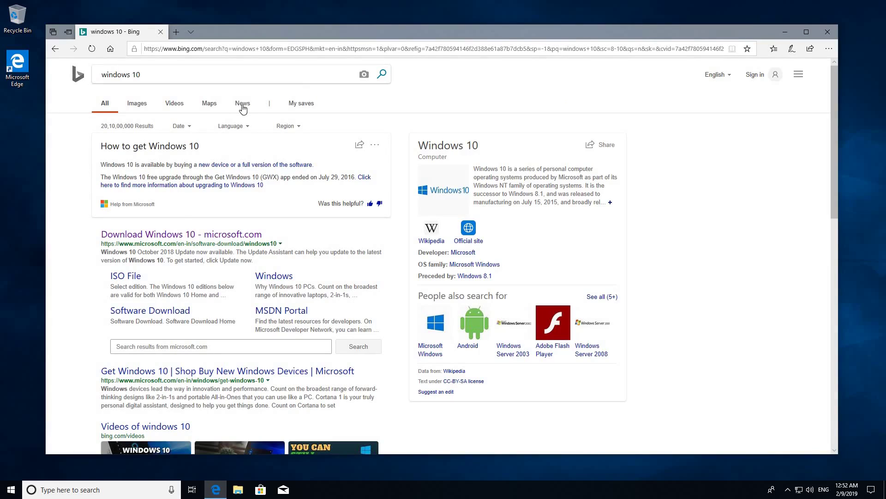
pyautogui.click(165, 239)
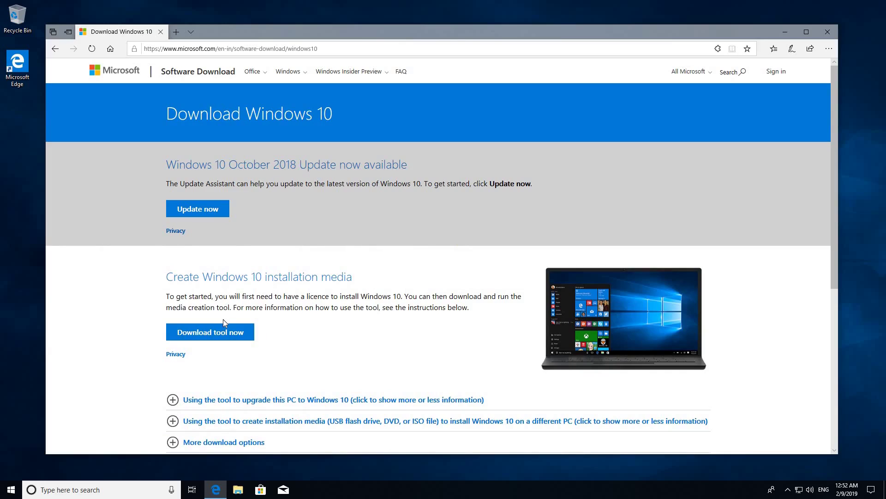
# Step: Download and save MediaCreationTool1809.exe, show it in its folder, and close the browser
pyautogui.click(210, 332)
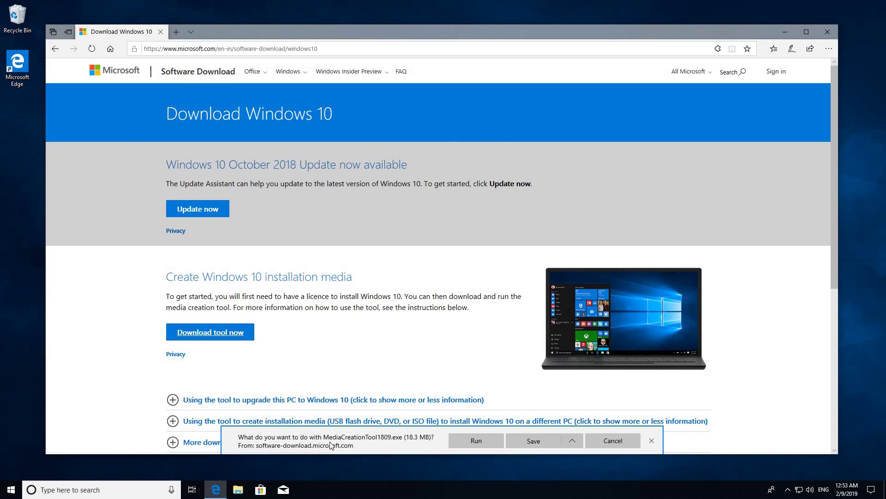
pyautogui.click(534, 440)
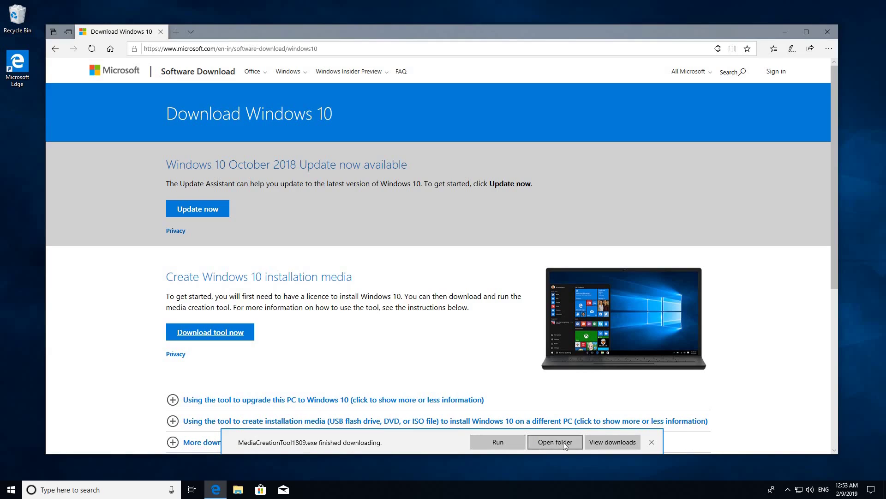
pyautogui.click(554, 442)
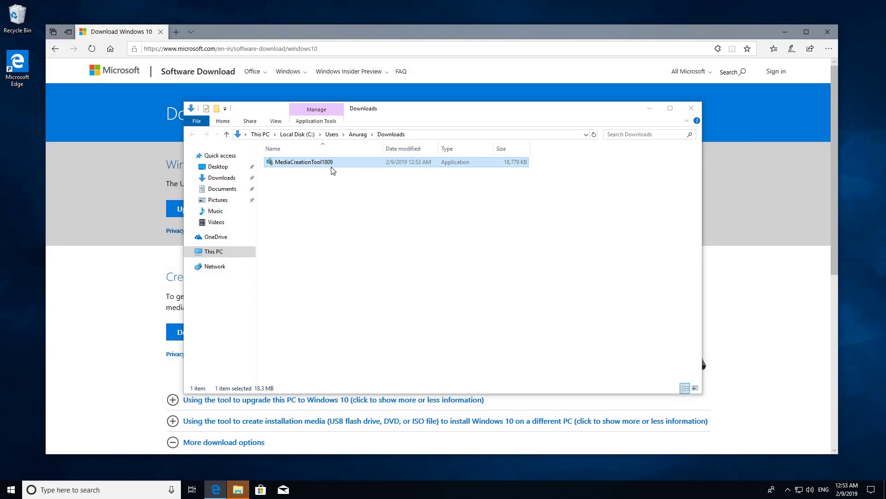
pyautogui.click(828, 31)
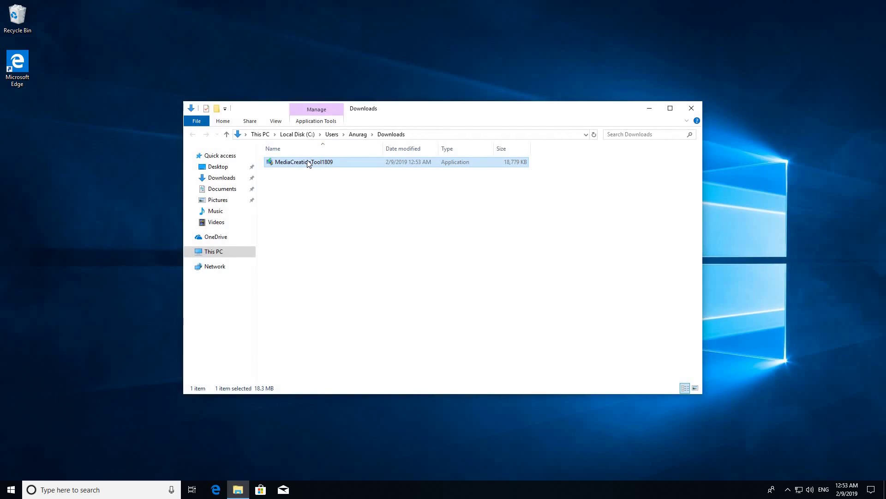
# Step: Launch MediaCreationTool1809 from the Downloads folder, close that folder, and accept the license terms
pyautogui.doubleClick(308, 162)
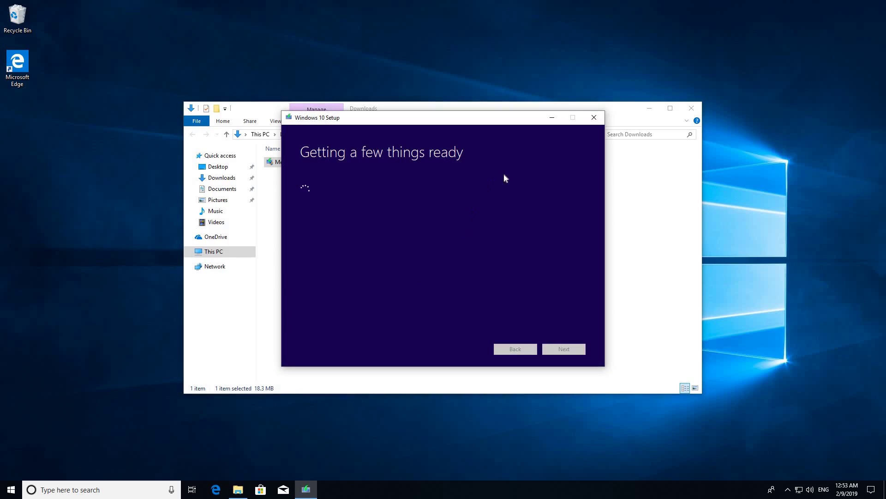
pyautogui.click(694, 110)
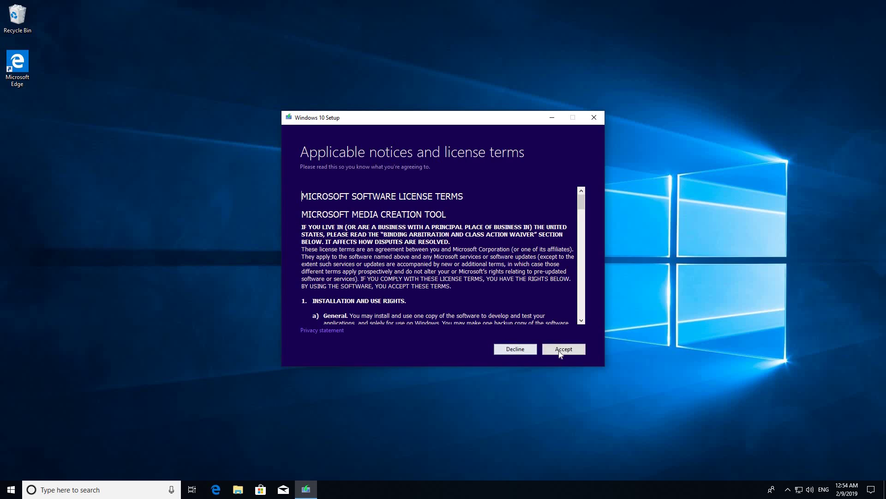
pyautogui.click(568, 352)
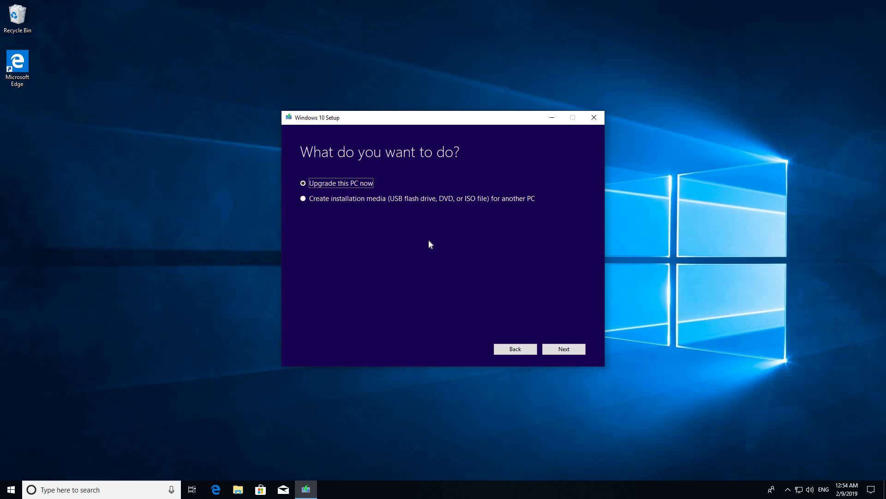
# Step: Choose to create installation media for another PC, without the recommended options, using English (United States), Windows 10 and 64-bit (x64)
pyautogui.click(303, 199)
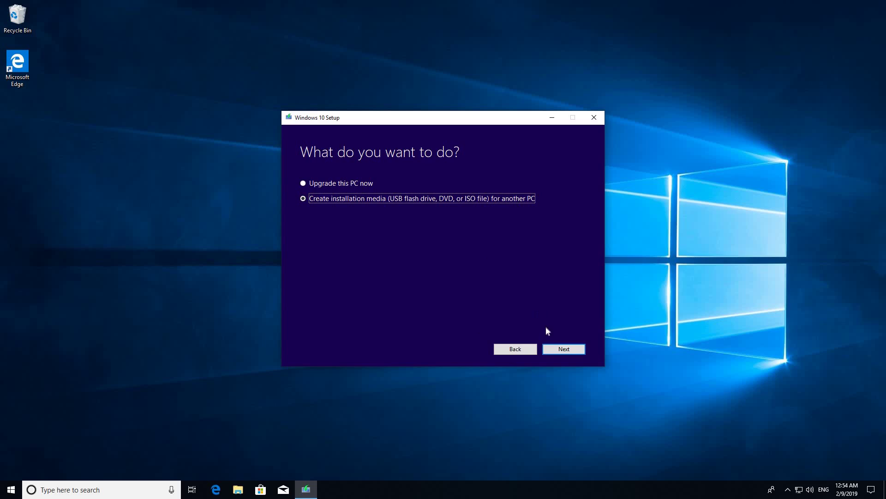
pyautogui.click(565, 350)
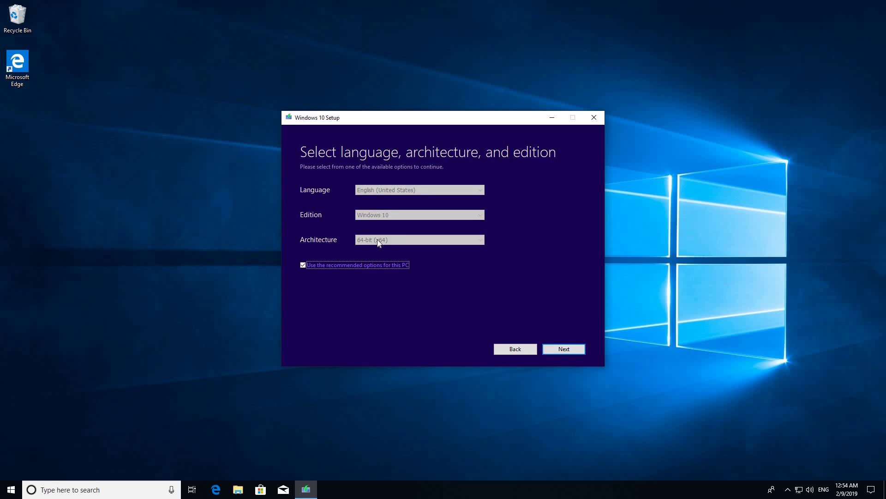
pyautogui.click(304, 266)
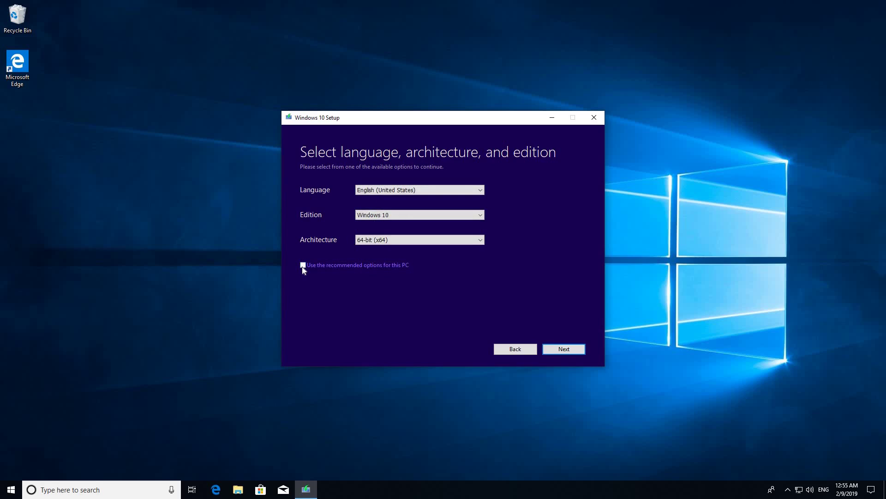
pyautogui.click(395, 191)
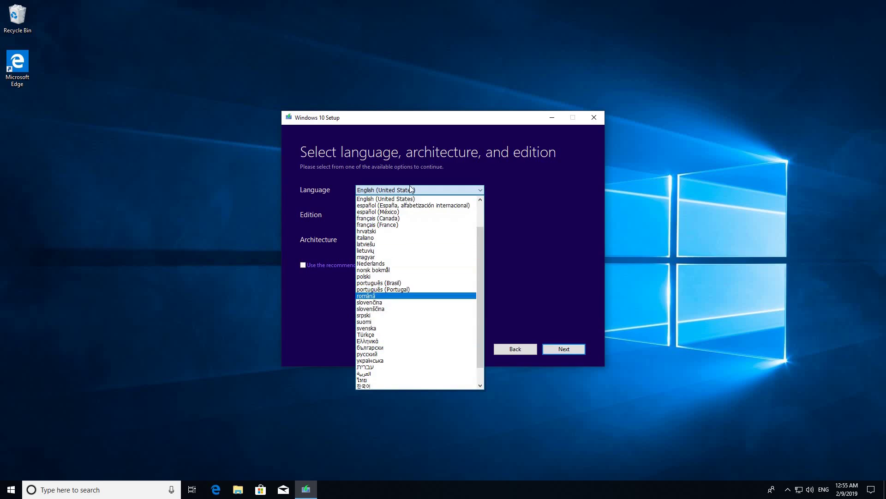
pyautogui.click(507, 180)
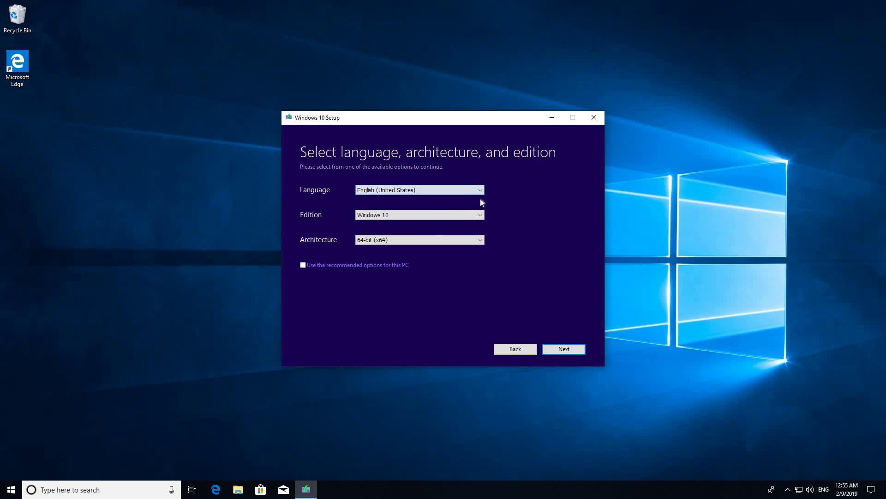
pyautogui.click(384, 216)
pyautogui.click(379, 223)
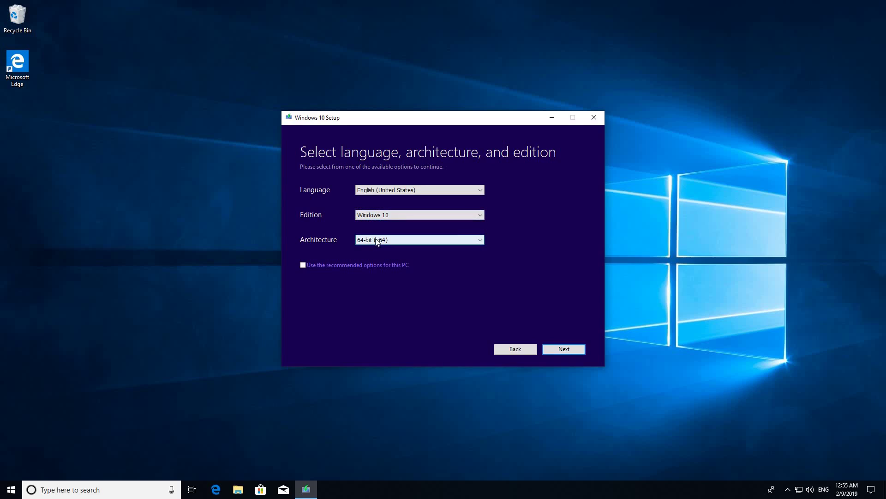
pyautogui.click(376, 239)
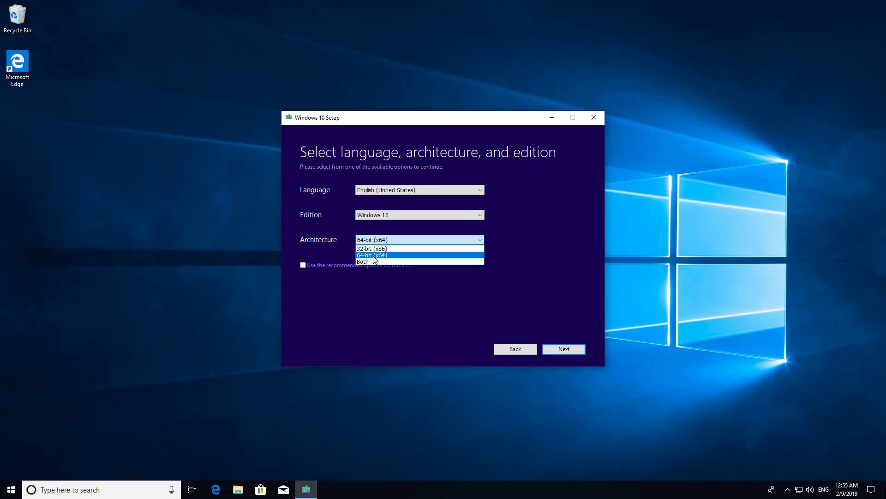
pyautogui.click(374, 256)
pyautogui.click(563, 351)
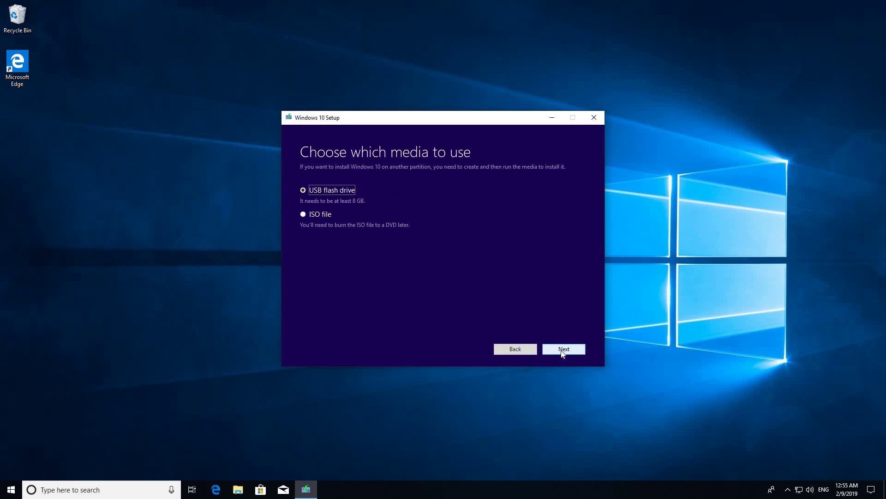
# Step: Create the media as an ISO file named Windows on the Desktop and finish the setup without opening the DVD burner
pyautogui.click(305, 215)
pyautogui.click(563, 349)
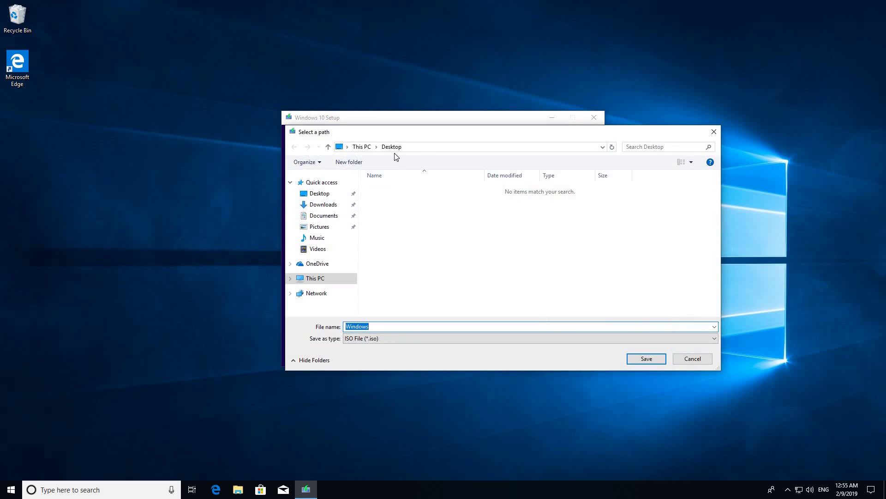
pyautogui.click(392, 149)
pyautogui.click(651, 359)
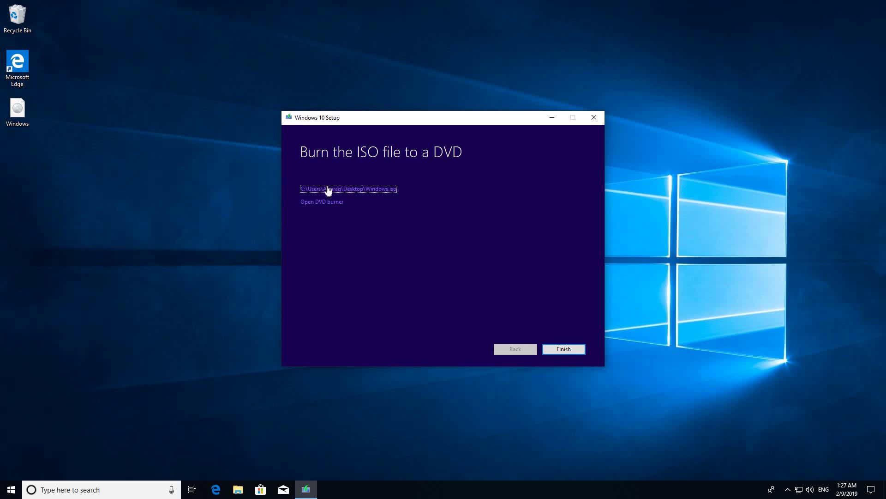
pyautogui.click(561, 352)
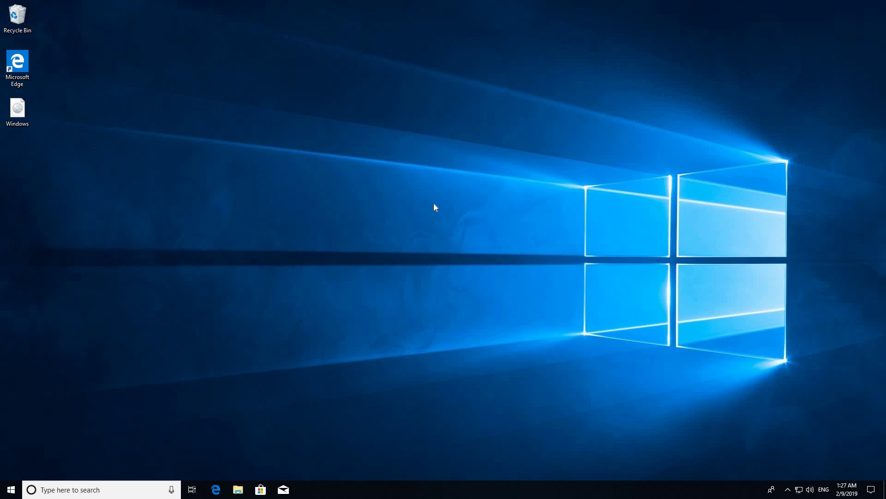
# Step: Close the MyDisk window of DVD RW Drive (E:) and refresh the desktop
pyautogui.rightClick(433, 203)
pyautogui.rightClick(450, 221)
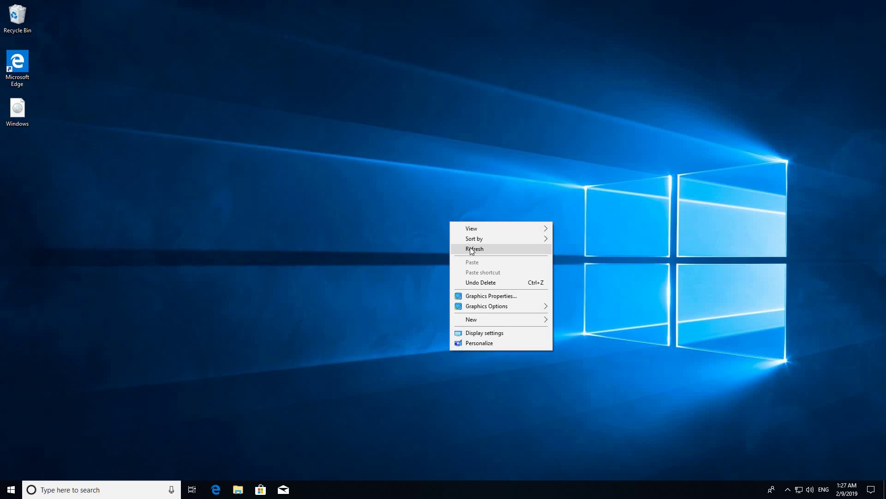
pyautogui.click(471, 248)
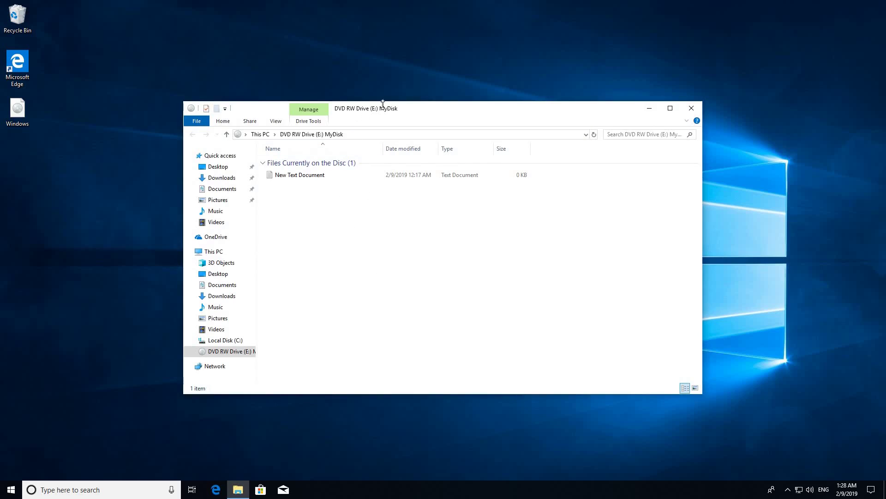
pyautogui.click(692, 108)
pyautogui.rightClick(453, 204)
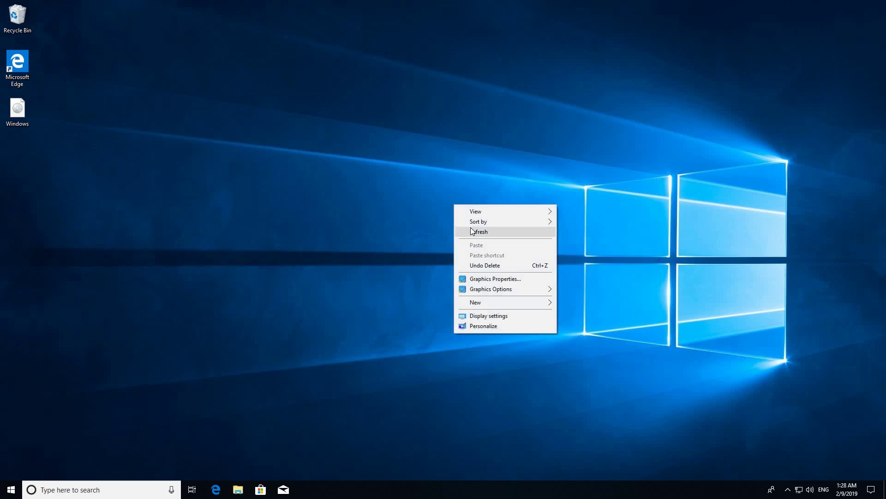
pyautogui.click(471, 229)
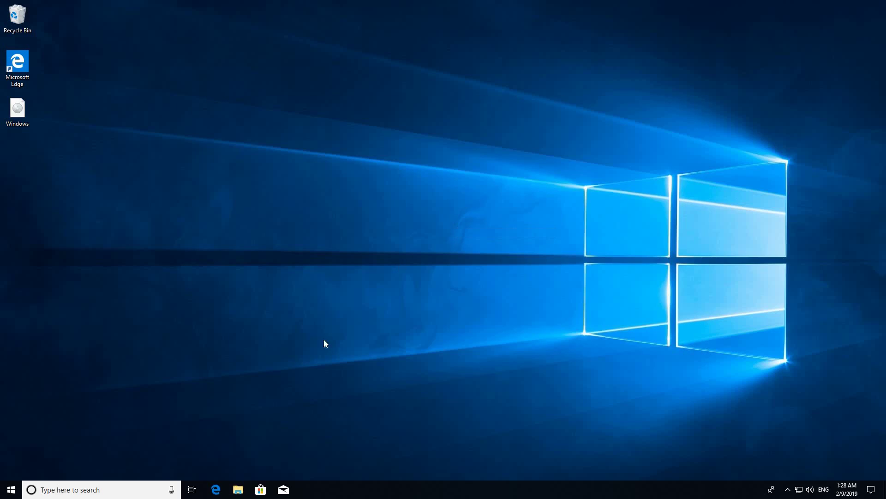
# Step: Set up burning of the Windows disc image from the desktop to DVD R Drive (E:) with verification after burning
pyautogui.rightClick(21, 122)
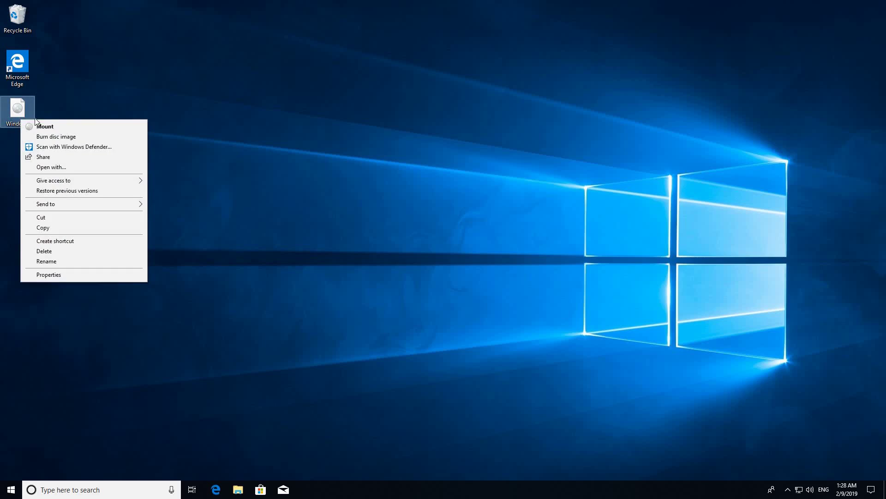
pyautogui.click(59, 137)
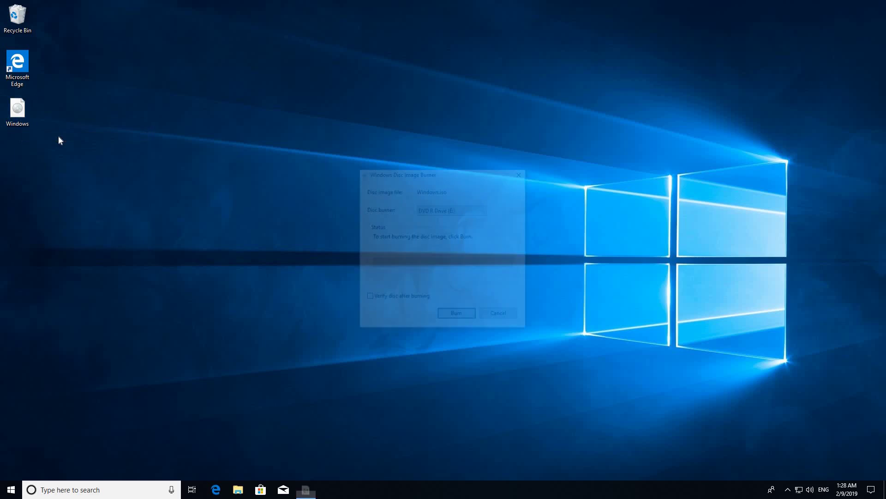
pyautogui.click(473, 210)
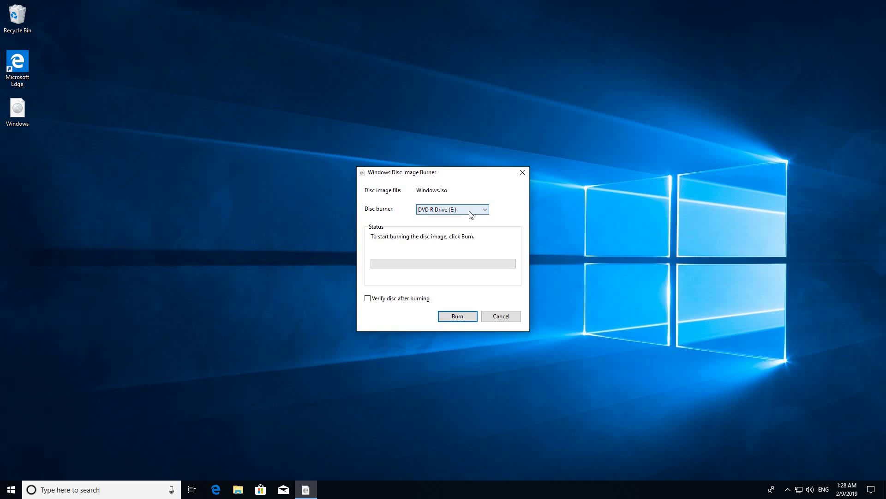
pyautogui.click(464, 217)
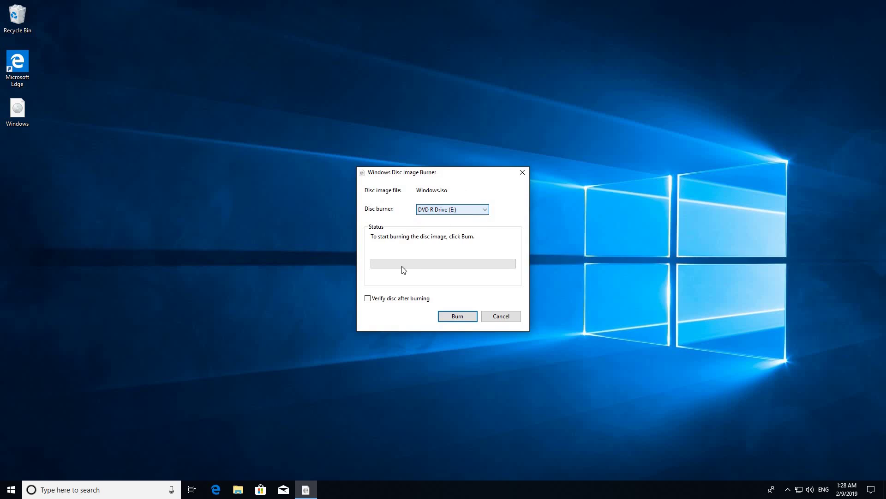
pyautogui.click(370, 301)
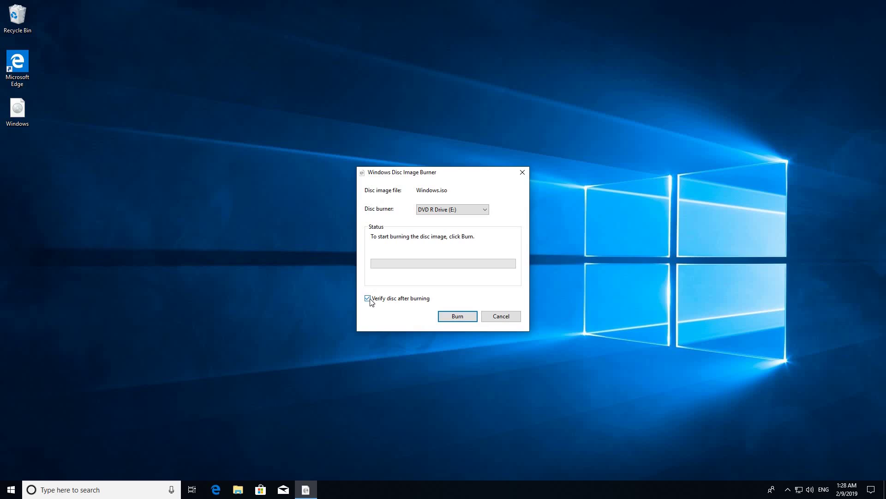
# Step: Burn Windows.iso to the disc, agreeing to erase its existing content, and close the disc image burner
pyautogui.click(455, 317)
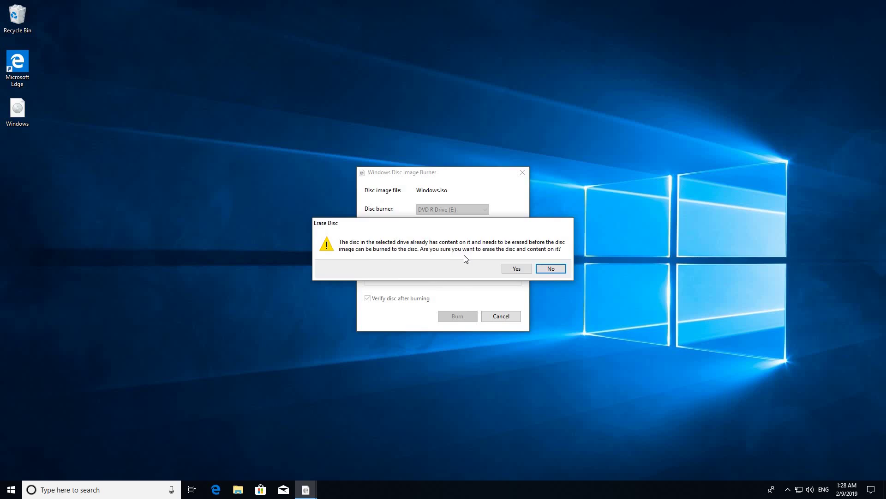
pyautogui.click(518, 269)
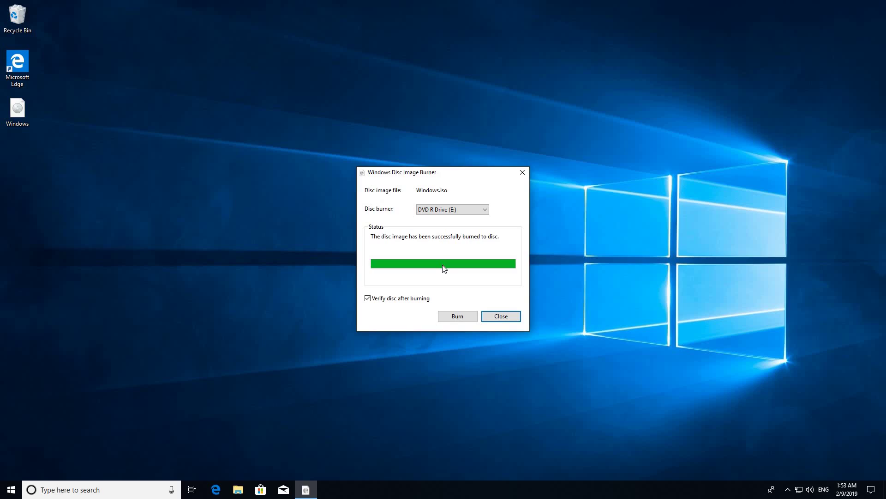
pyautogui.click(496, 317)
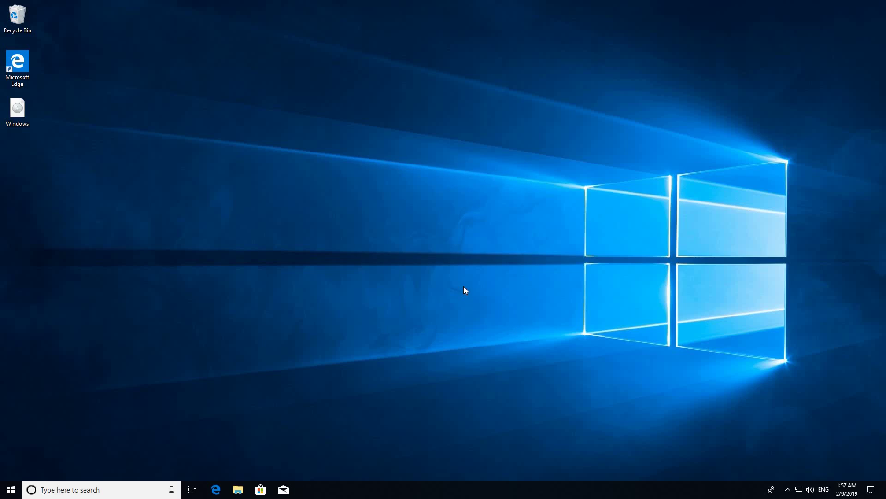
# Step: Open the burned ESD-ISO disc in DVD RW Drive (E:) to view its files
pyautogui.rightClick(430, 220)
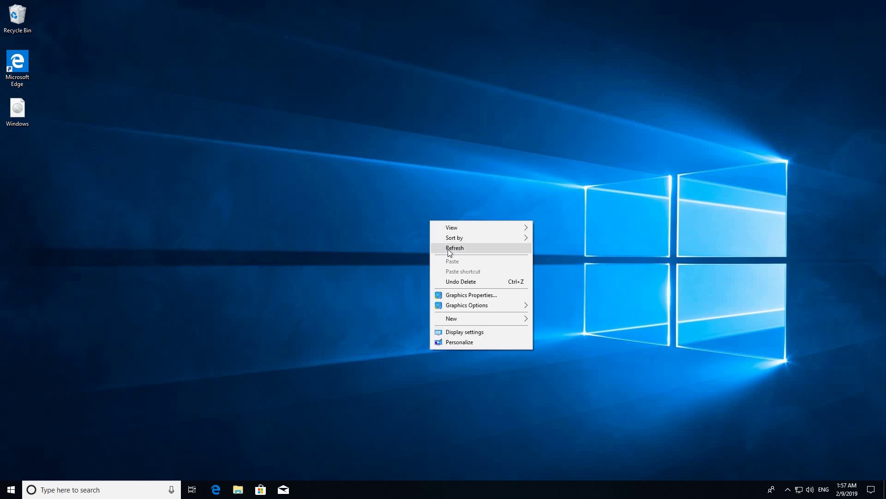
pyautogui.click(447, 249)
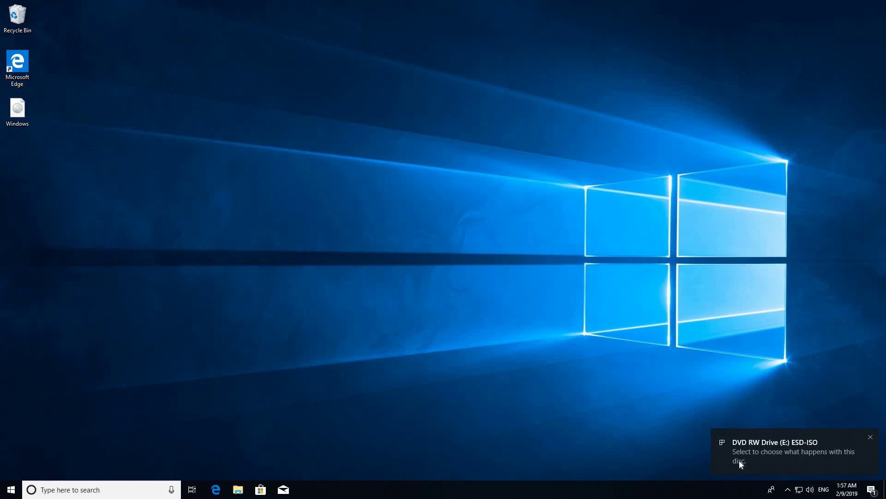
pyautogui.click(787, 455)
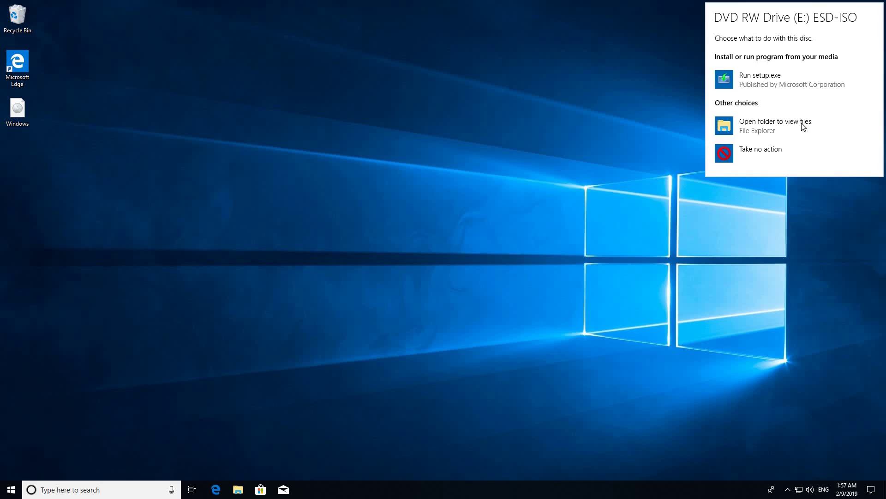
pyautogui.click(785, 125)
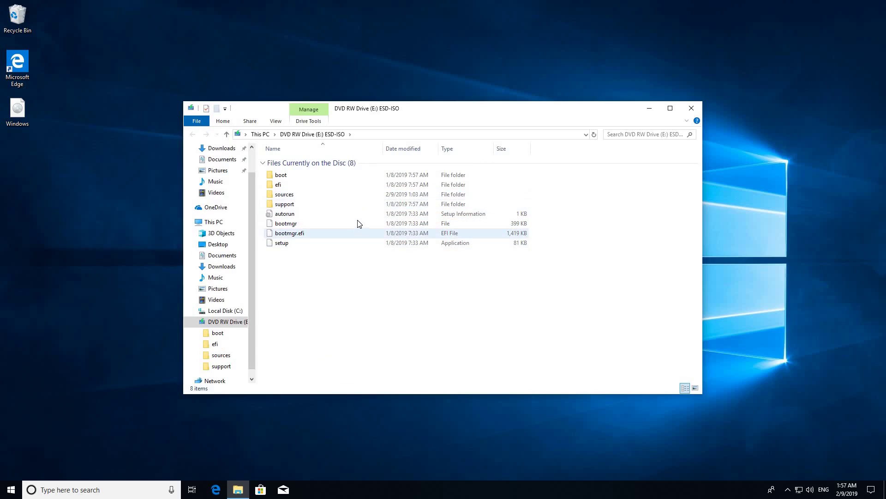
# Step: Close the ESD-ISO disc's folder window and refresh the desktop
pyautogui.click(692, 108)
pyautogui.rightClick(428, 223)
pyautogui.click(456, 247)
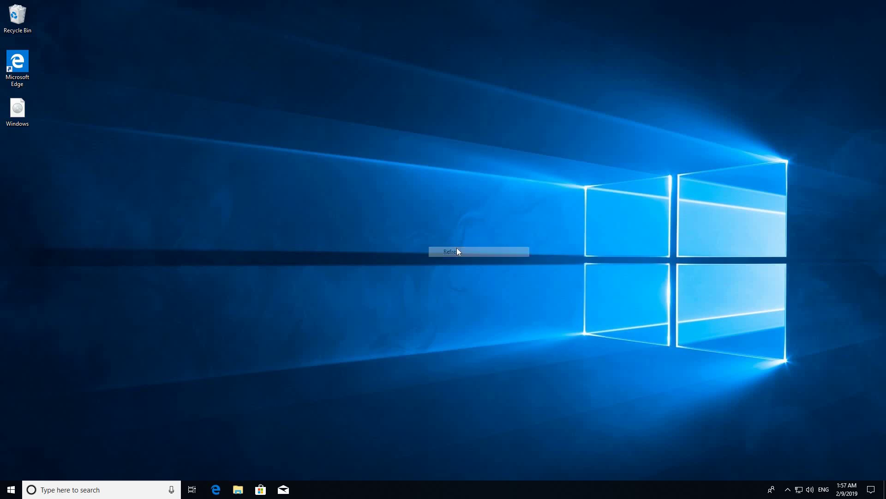